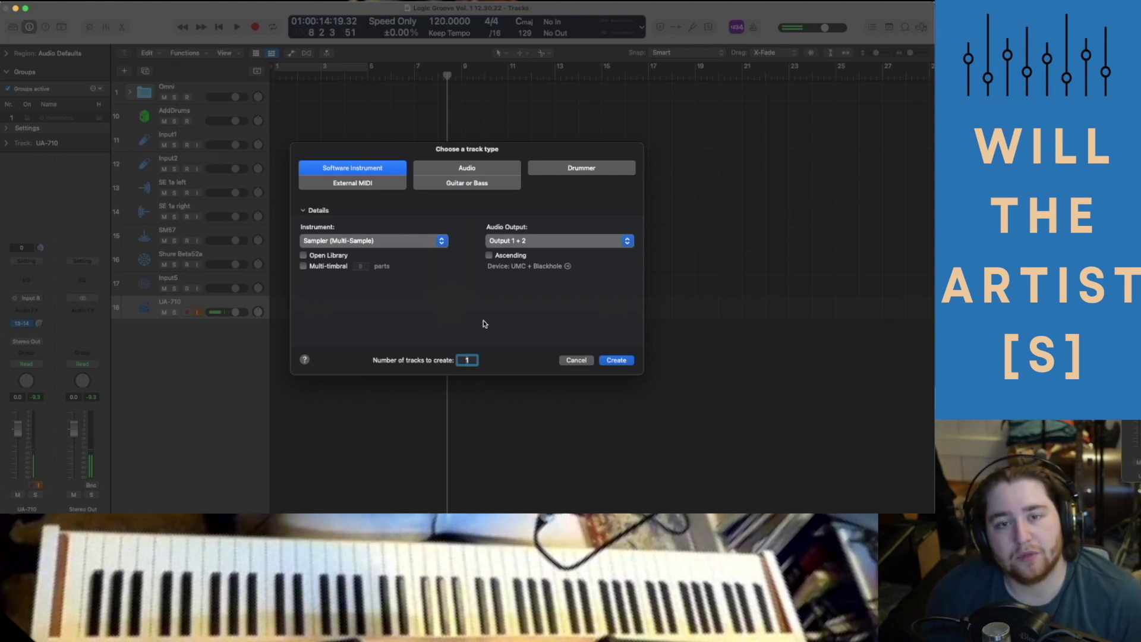
# Cancel the new-track dialog without adding a track and expand the Omni folder to show Omni1–Omni8.
pyautogui.press('Right')
pyautogui.press('Left')
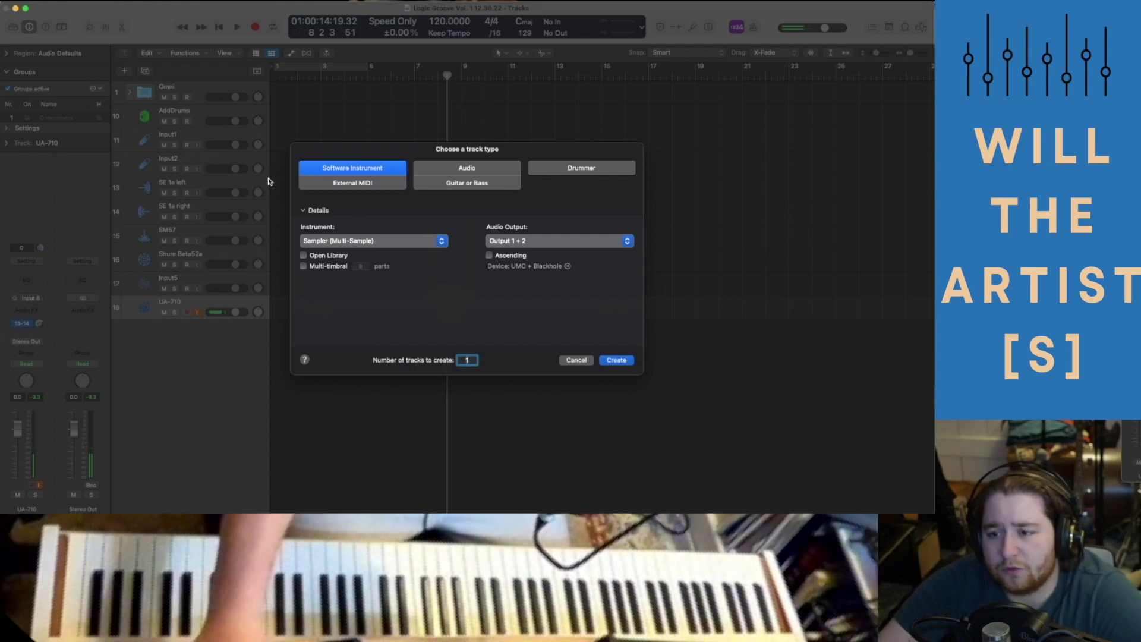
pyautogui.press('Escape')
pyautogui.click(129, 92)
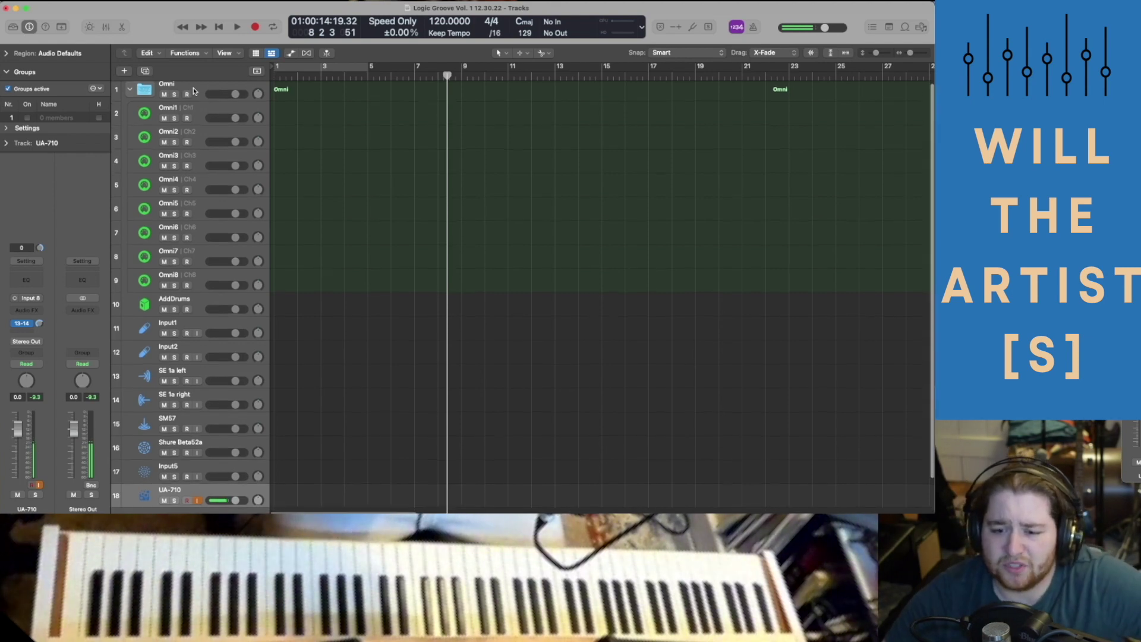
# Scroll the track list down and back up to locate the AddDrums track.
pyautogui.scroll(-1, 173, 475)
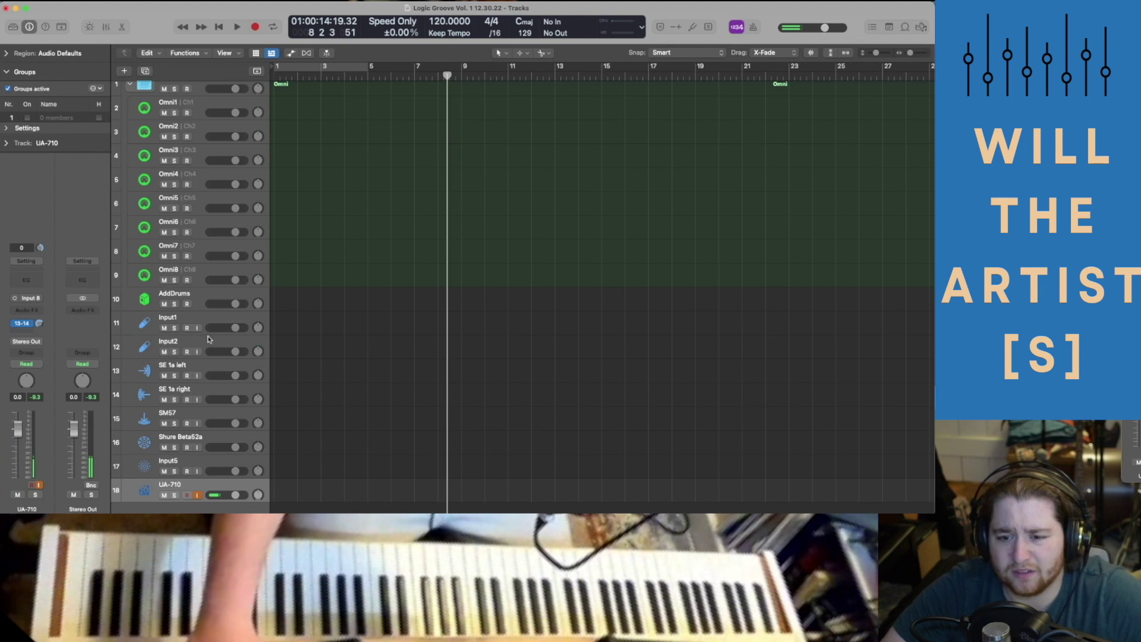
pyautogui.scroll(1, 160, 386)
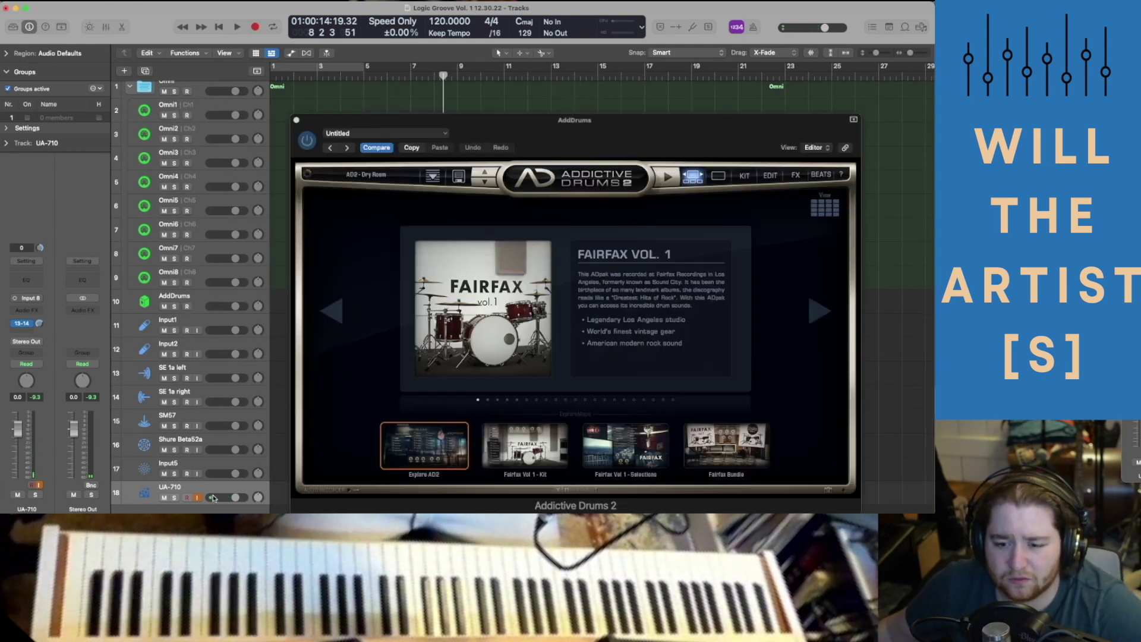
# Reposition the Addictive Drums 2 window and browse its Edit, Beats and Gallery pages.
pyautogui.moveTo(488, 129); pyautogui.dragTo(449, 85)
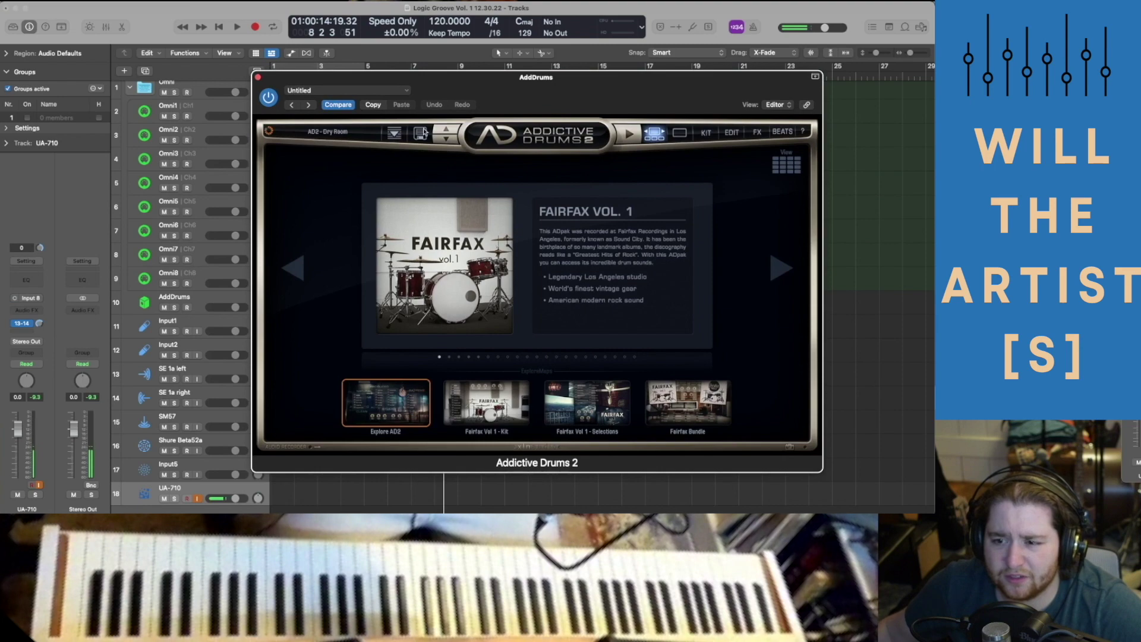
pyautogui.click(731, 132)
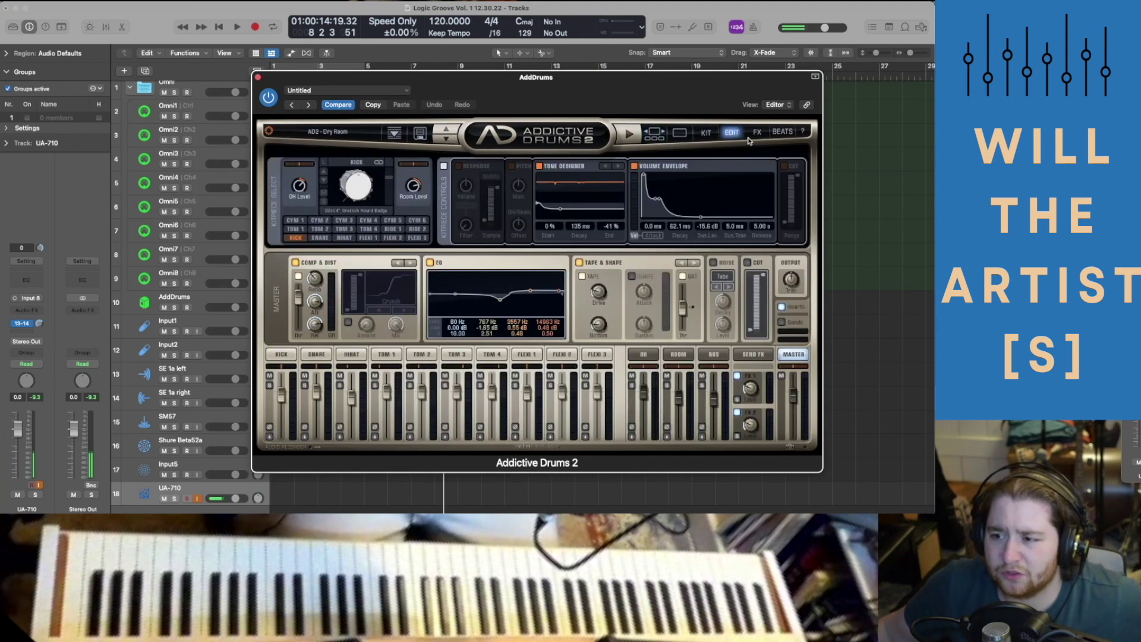
pyautogui.click(660, 134)
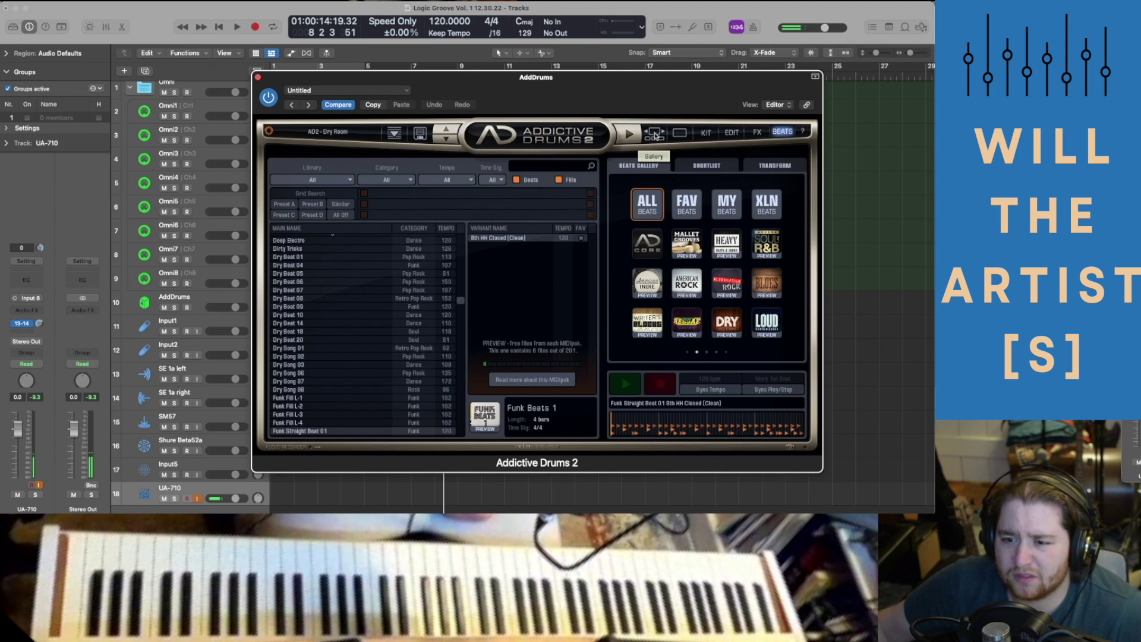
pyautogui.click(653, 134)
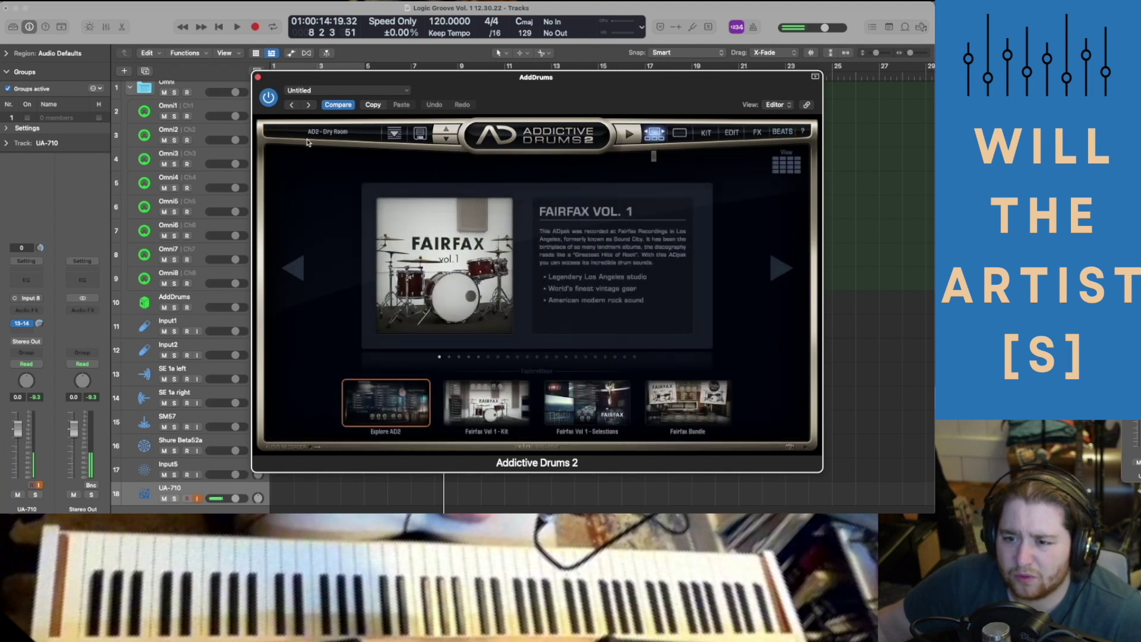
# Load the AD2 - DnB Kit preset in Addictive Drums and lower the AddDrums volume to -8.4 dB.
pyautogui.click(394, 134)
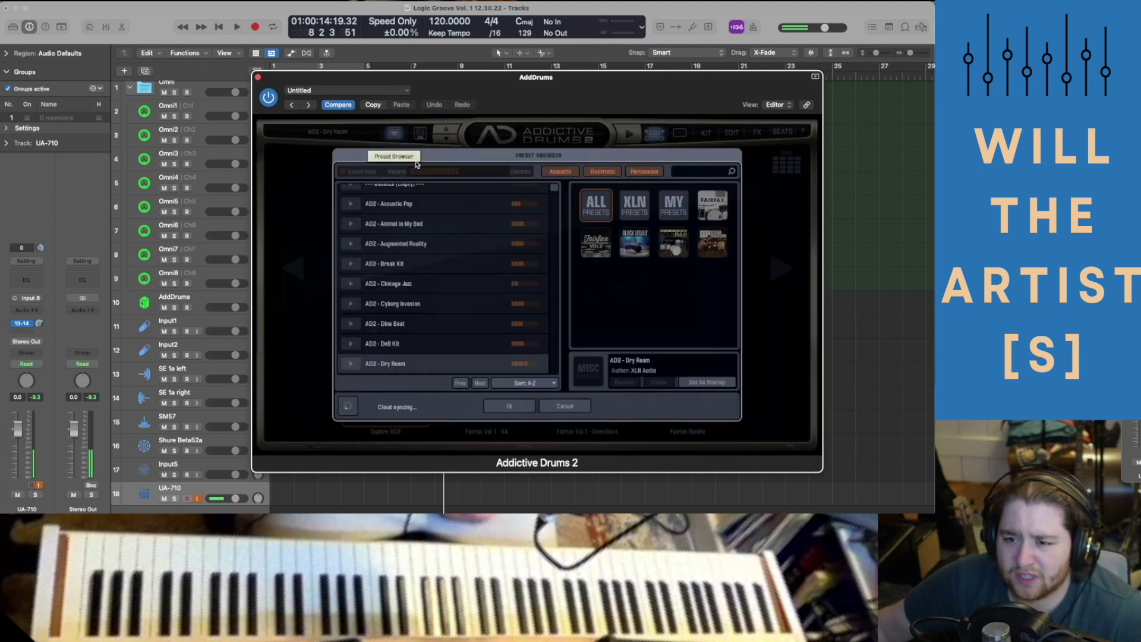
pyautogui.scroll(-3, 443, 296)
pyautogui.scroll(-1, 448, 300)
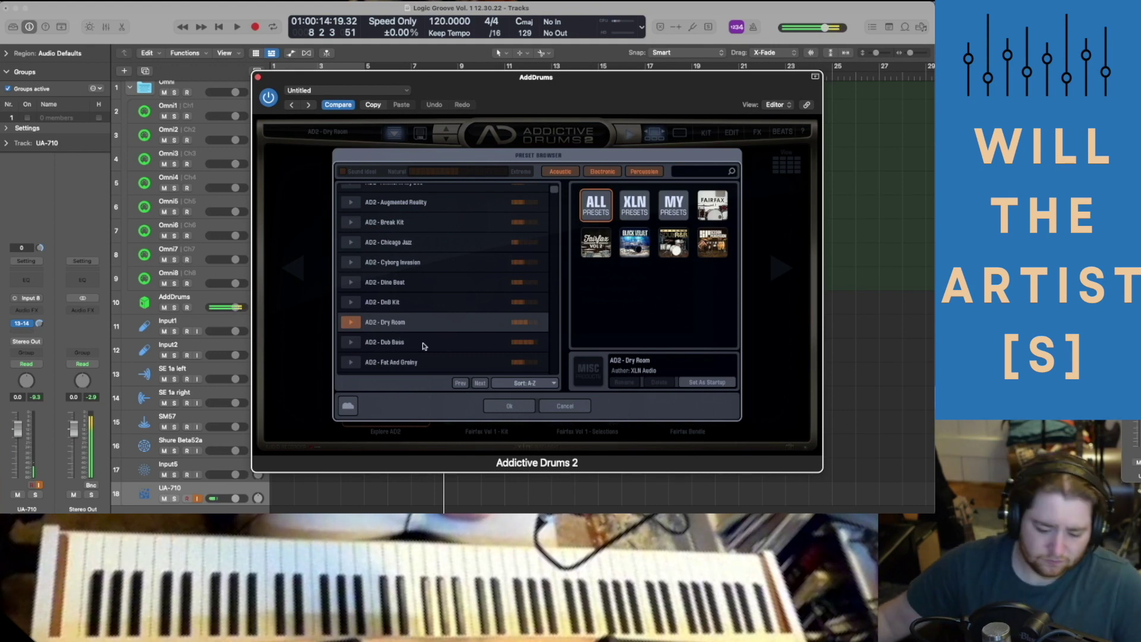
pyautogui.moveTo(232, 309); pyautogui.dragTo(204, 312)
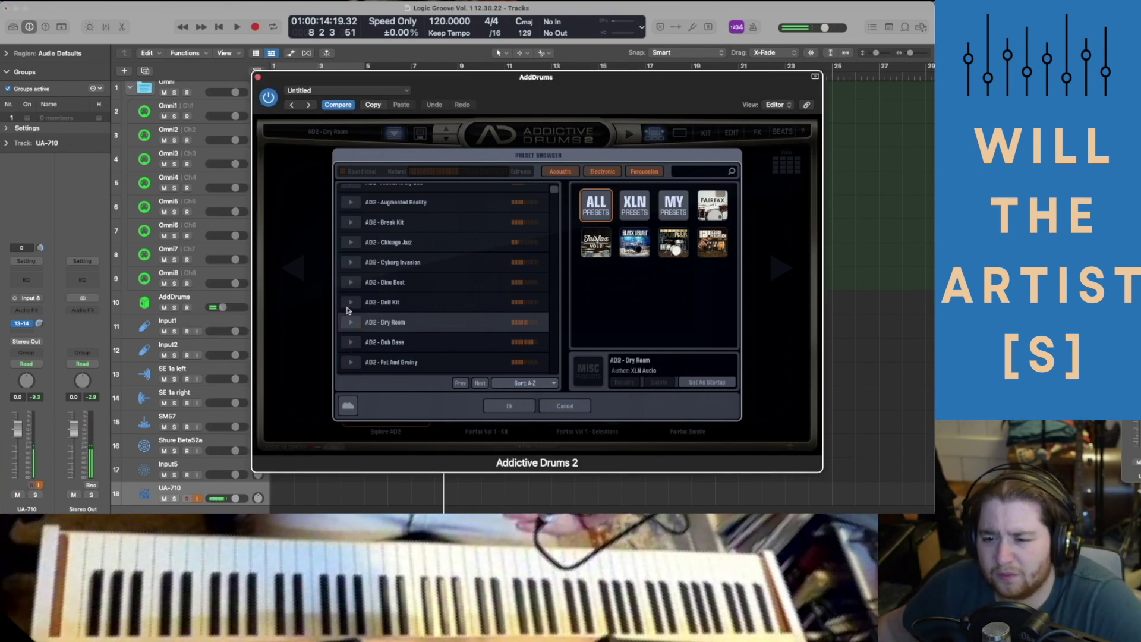
pyautogui.click(383, 304)
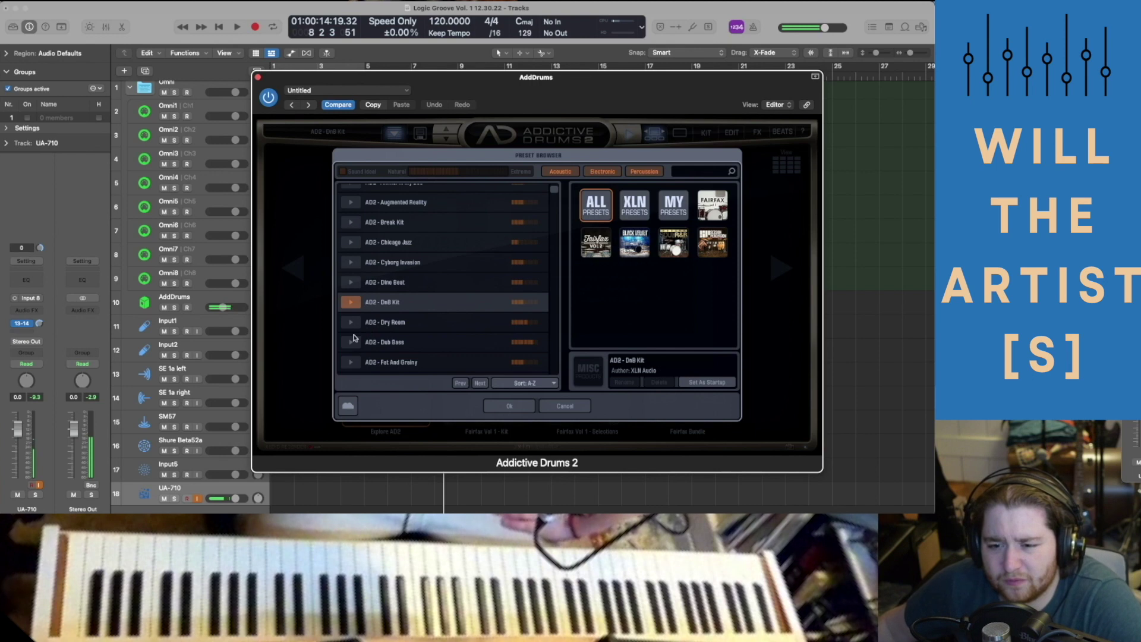
pyautogui.click(509, 406)
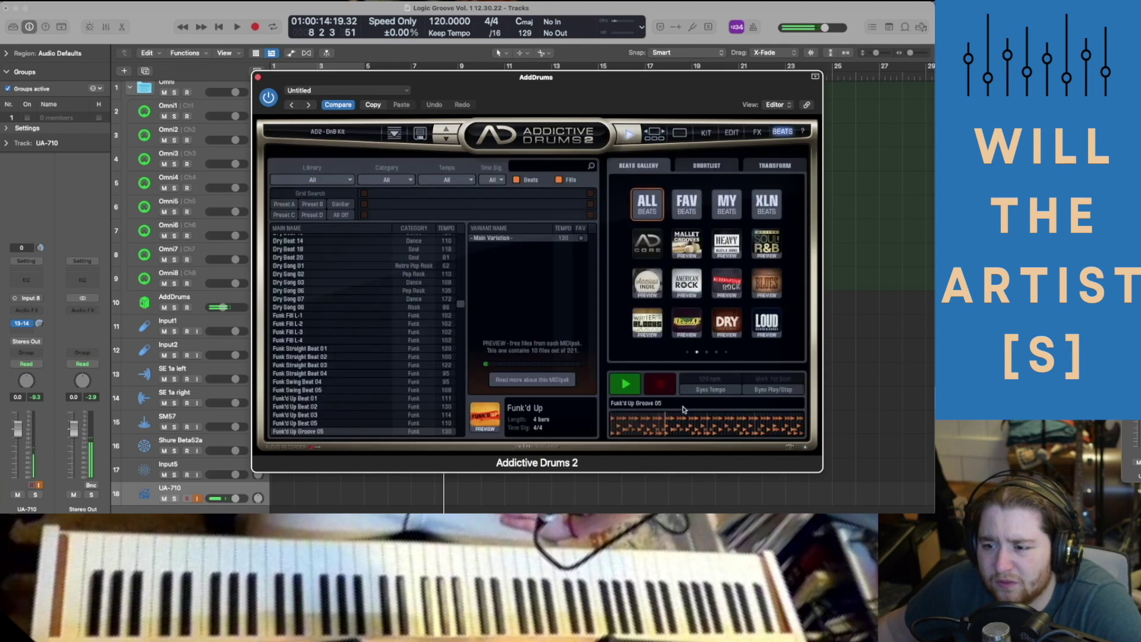
# Stop the beat preview and filter the Addictive Drums beat list to the Funk category.
pyautogui.click(626, 387)
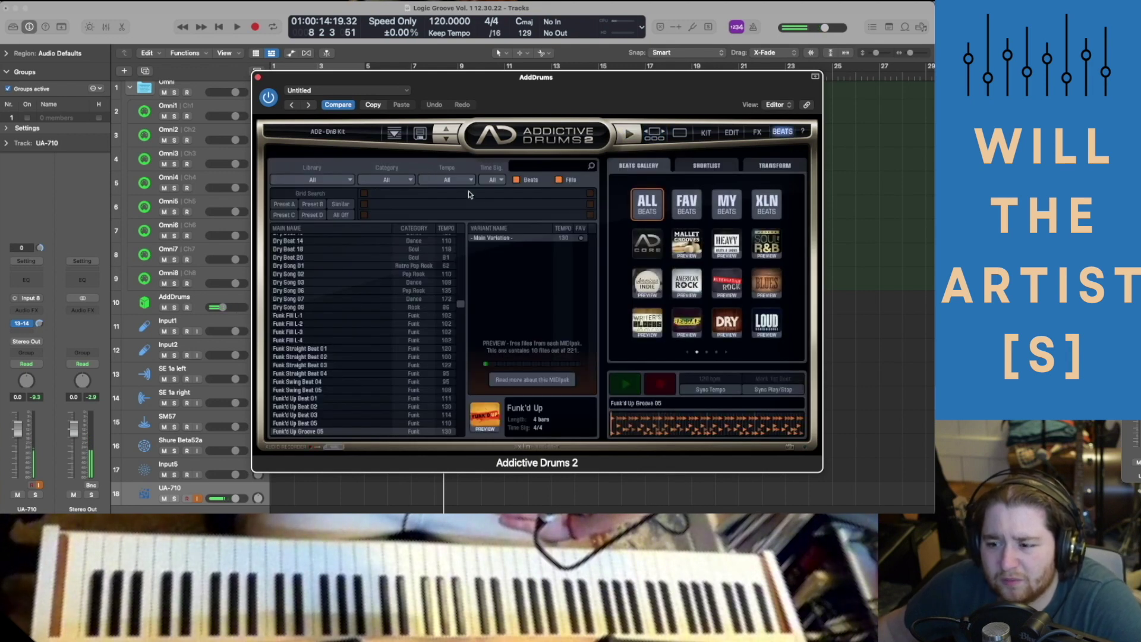
pyautogui.click(396, 181)
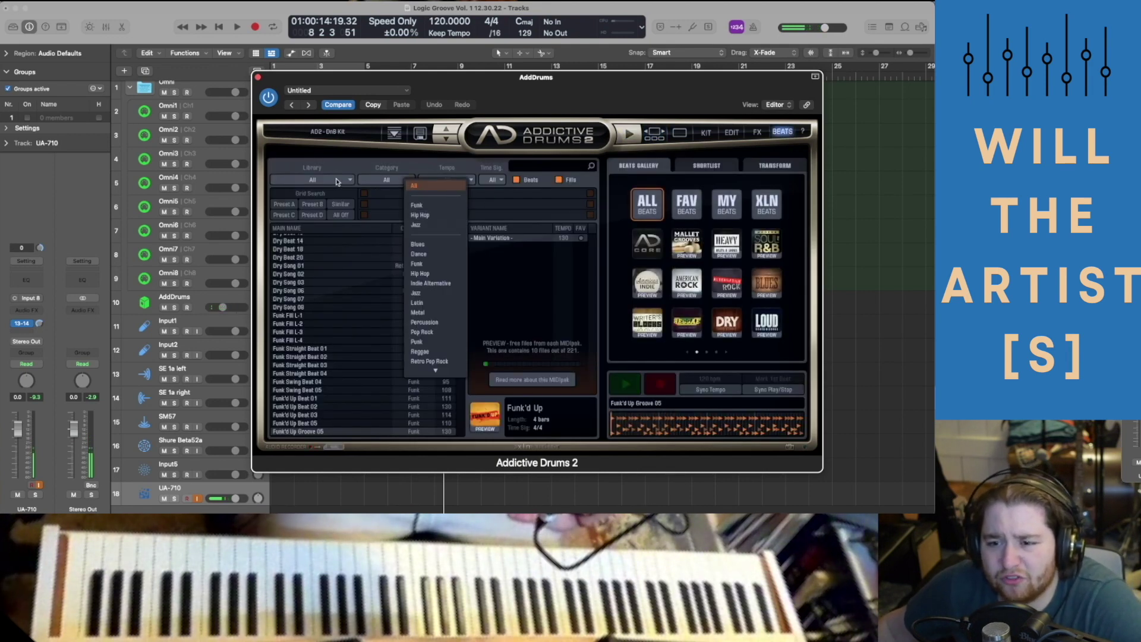
pyautogui.click(416, 206)
# Audition Funk beats, then pick and preview Funk Straight Beat 01, moving the plugin window aside.
pyautogui.scroll(5, 394, 303)
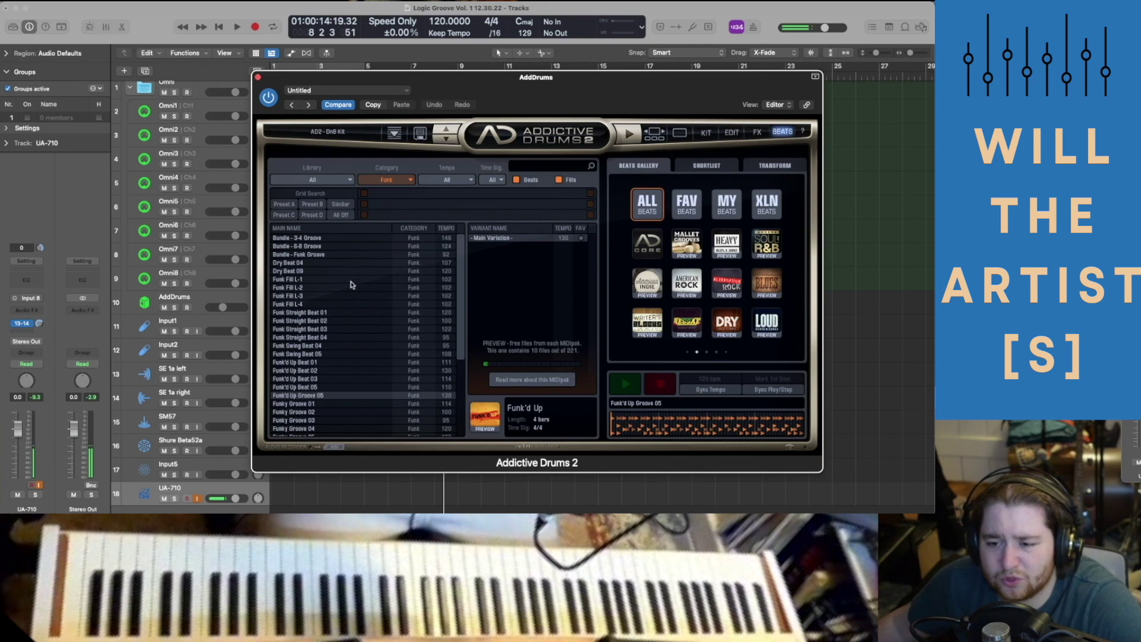
pyautogui.click(317, 280)
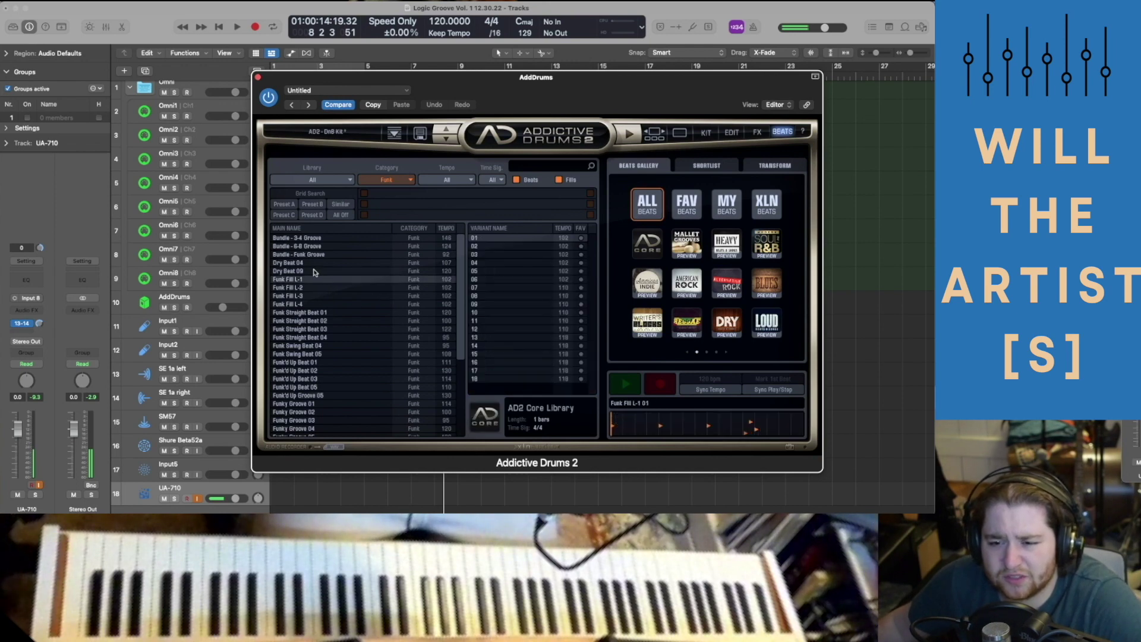
pyautogui.click(300, 312)
pyautogui.click(624, 386)
pyautogui.click(624, 383)
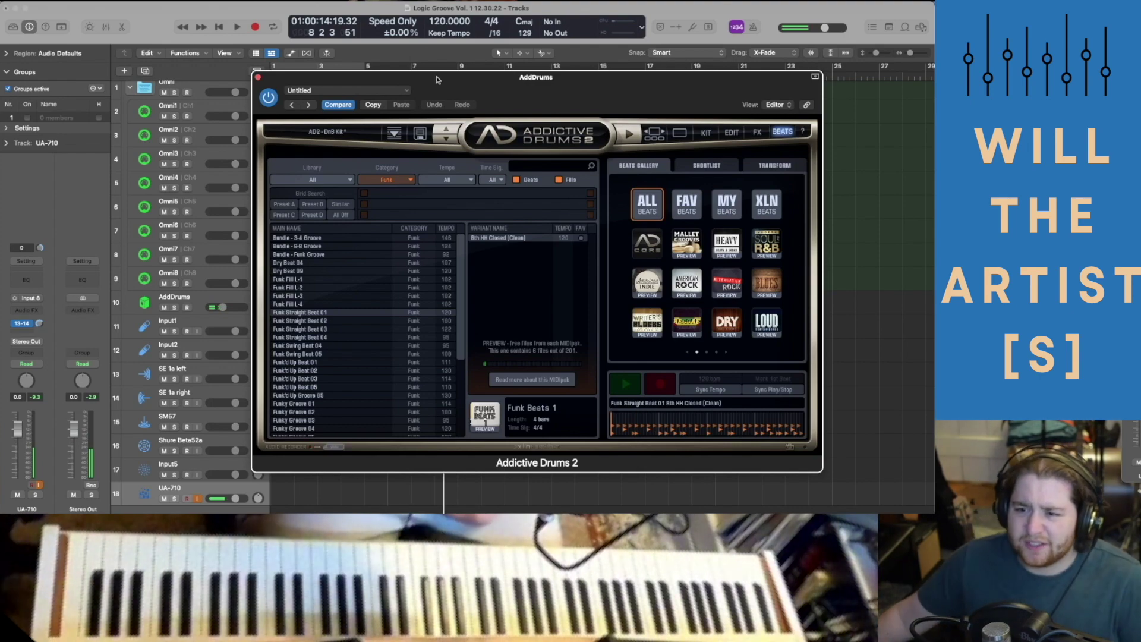
pyautogui.moveTo(477, 77); pyautogui.dragTo(633, 66)
# Drop Funk Straight Beat 01 onto AddDrums at bar 1, keep the 120 tempo, and play it.
pyautogui.moveTo(838, 386); pyautogui.dragTo(272, 307)
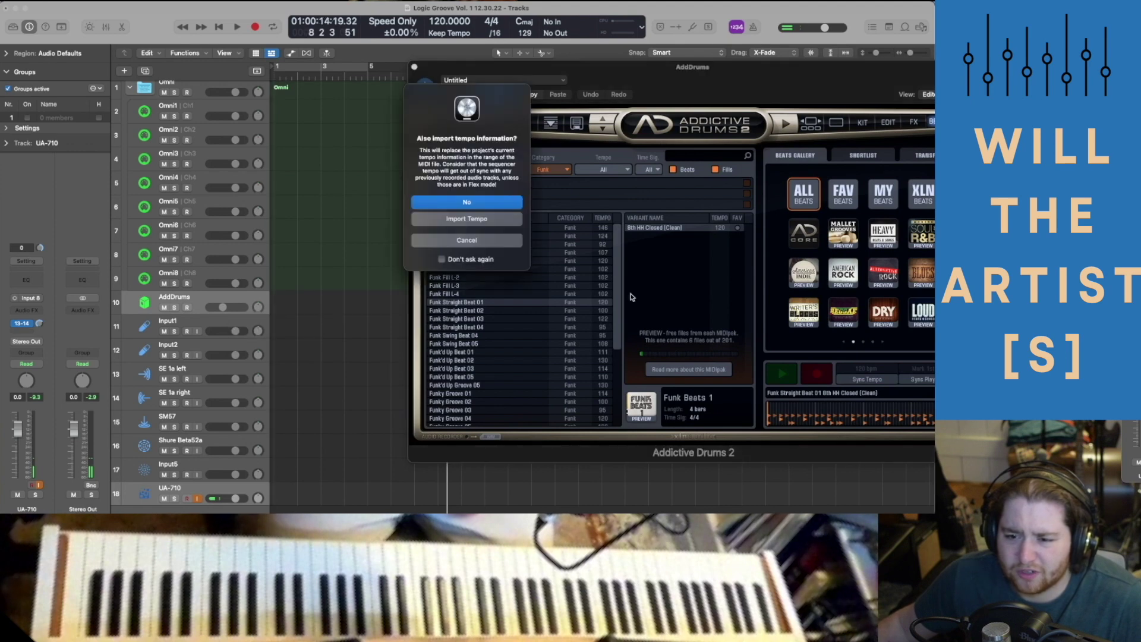
pyautogui.click(467, 204)
pyautogui.click(278, 77)
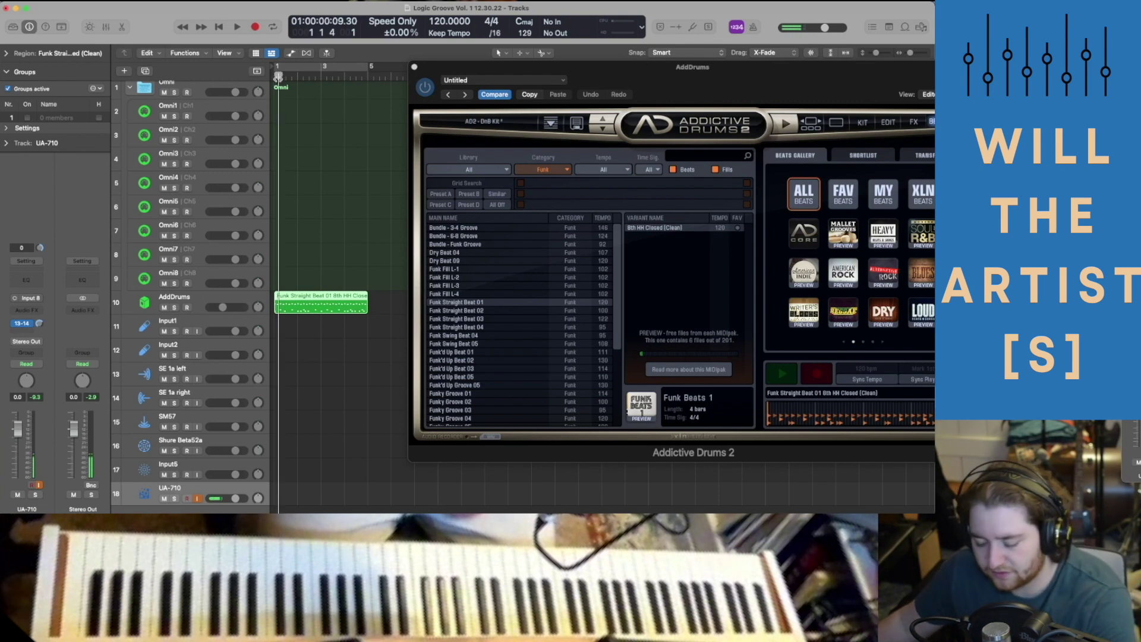
pyautogui.press('space')
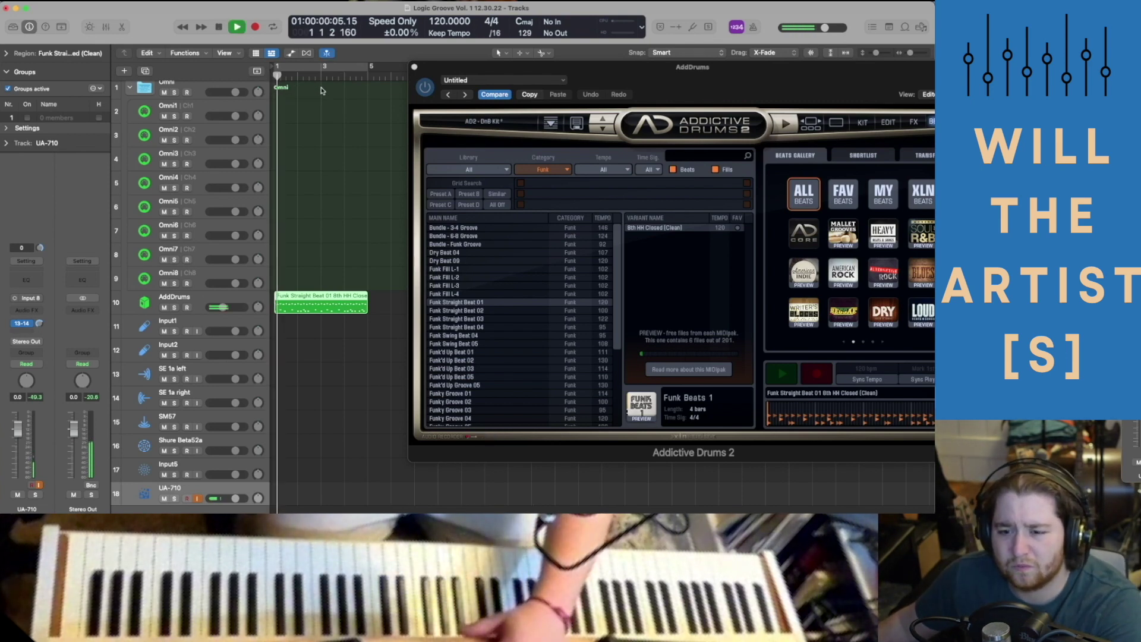
# Stop playback, close Addictive Drums and show the global tracks including Tempo.
pyautogui.click(415, 66)
pyautogui.press('space')
pyautogui.press('g')
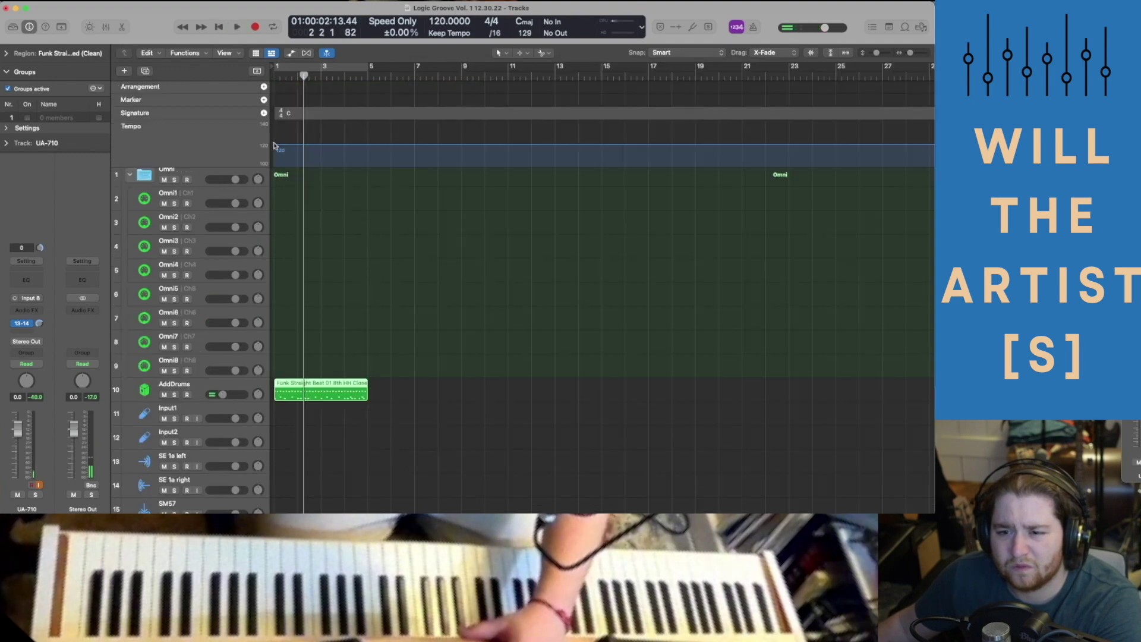
pyautogui.press('Return')
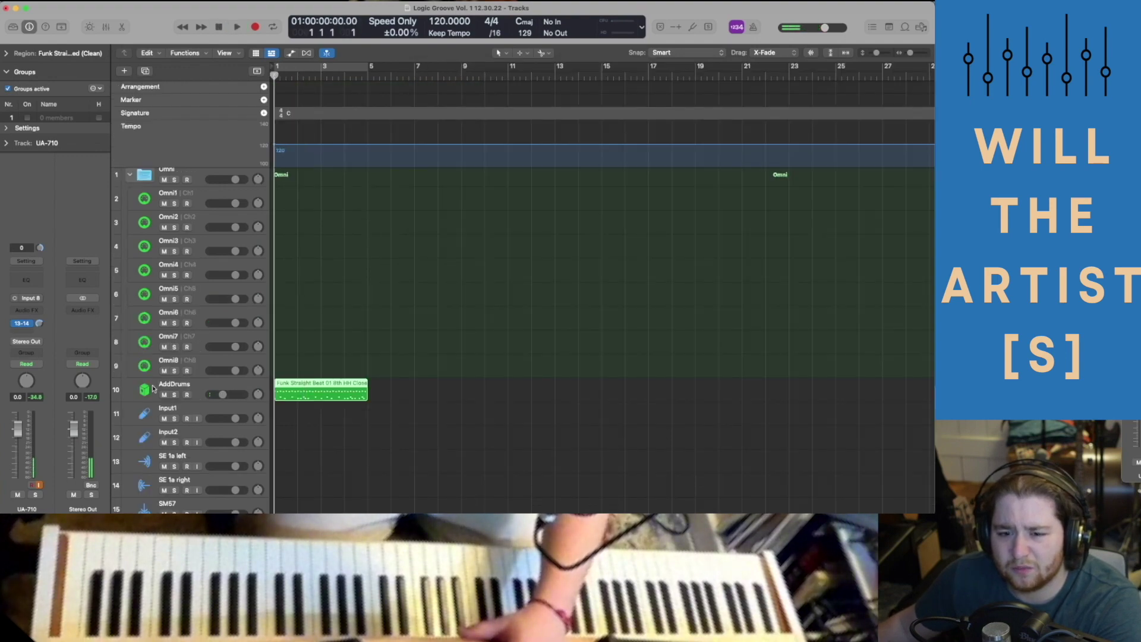
pyautogui.scroll(-3, 203, 390)
pyautogui.click(198, 459)
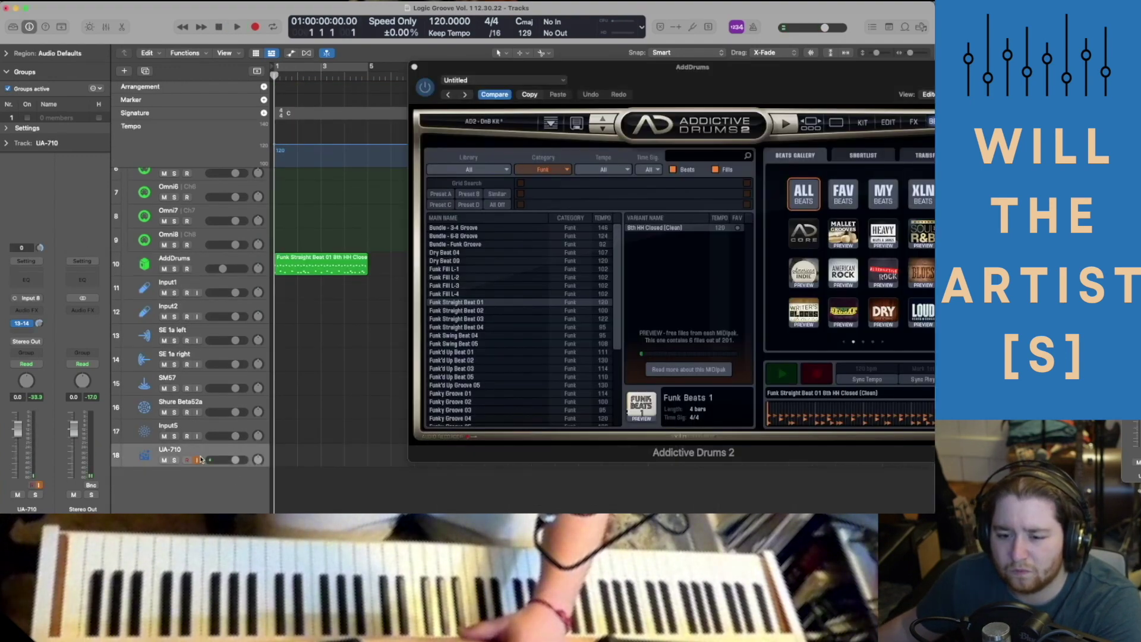
# Hide the global tracks, replay the beat from the start at 104 bpm, and close Addictive Drums.
pyautogui.click(259, 74)
pyautogui.press('space')
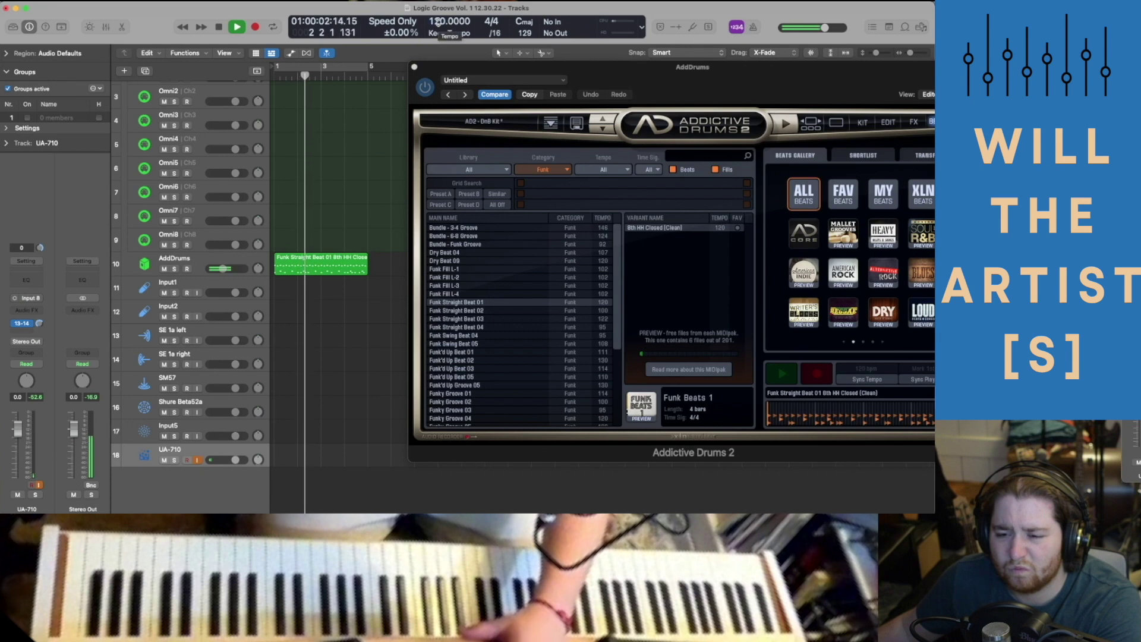
pyautogui.press('space')
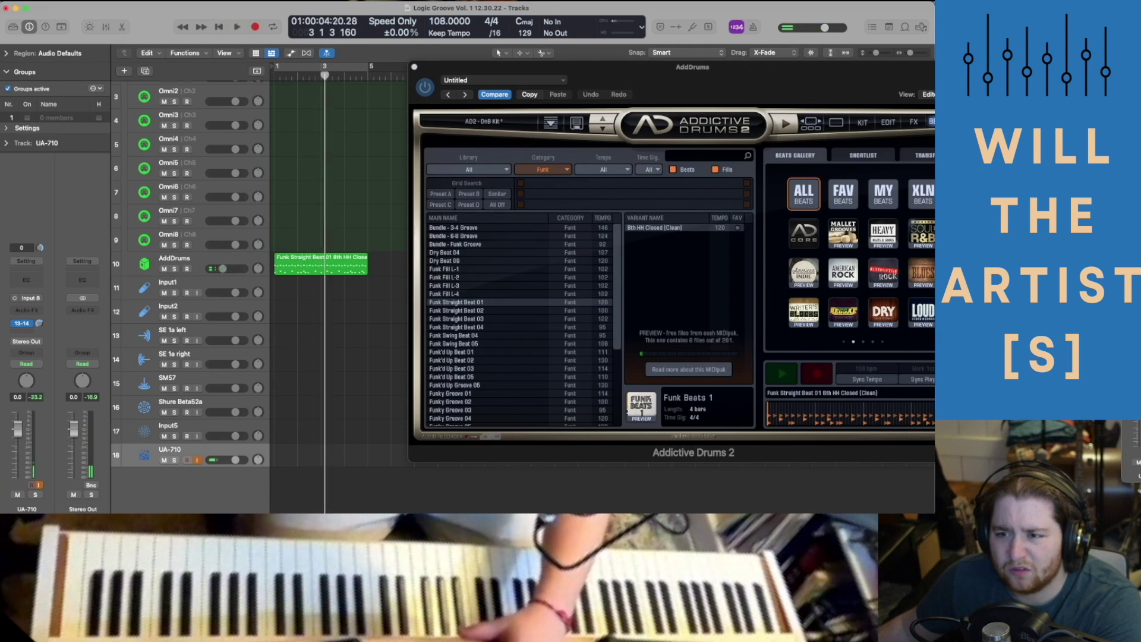
pyautogui.press('Return')
pyautogui.press('space')
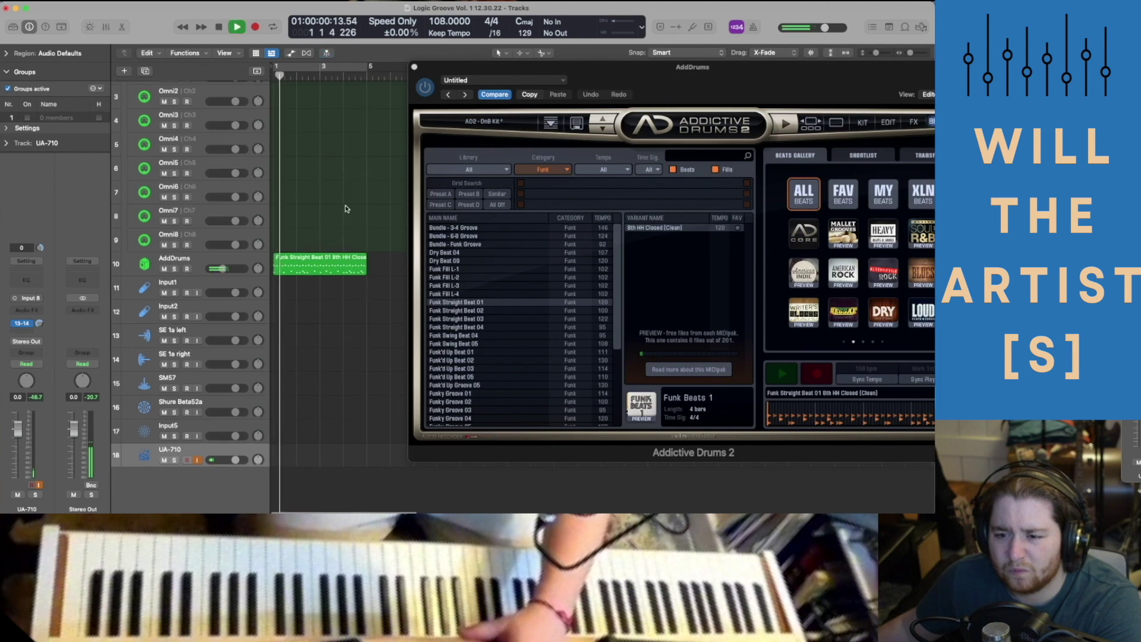
pyautogui.click(415, 67)
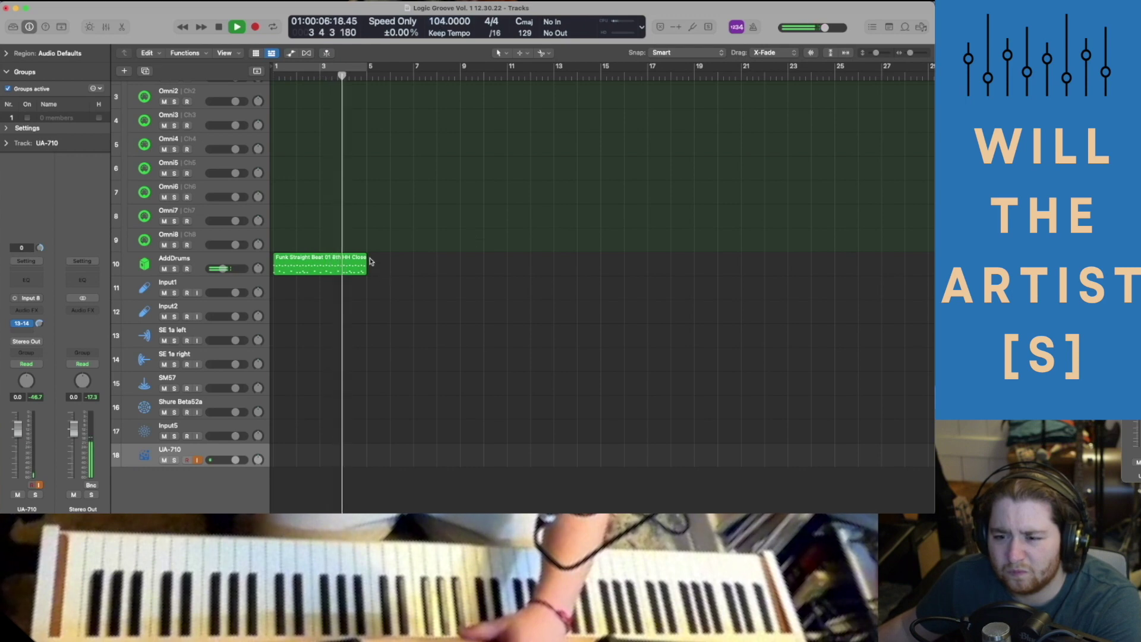
# Stop playback and loop the Funk Straight Beat 01 region across the timeline past bar 27.
pyautogui.press('space')
pyautogui.moveTo(370, 258); pyautogui.dragTo(849, 275)
pyautogui.moveTo(671, 275); pyautogui.dragTo(670, 275)
pyautogui.hscroll(-10, 670, 275)
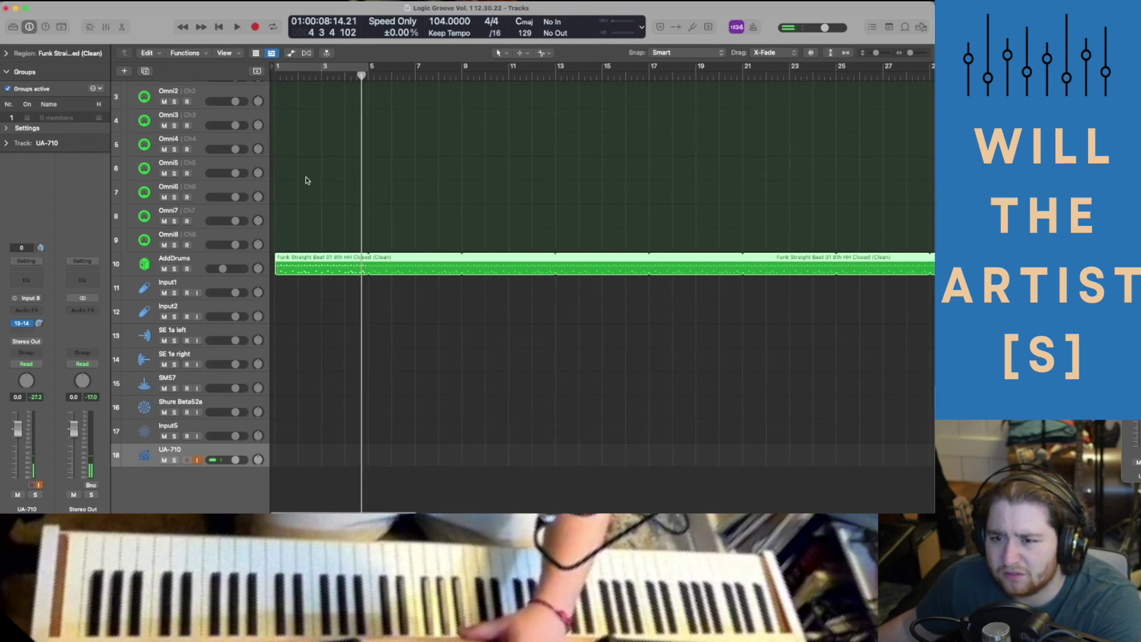